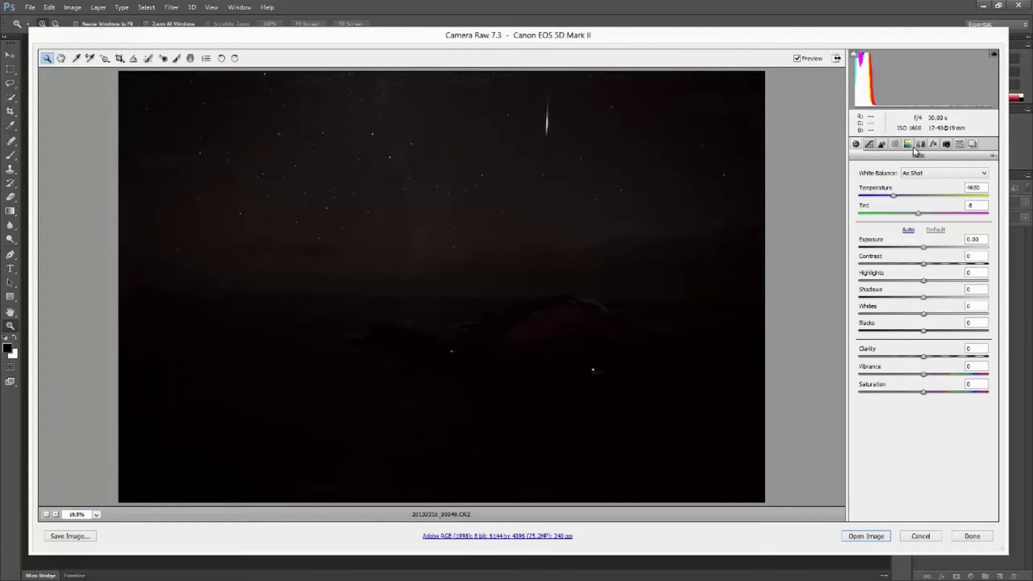
Enable the lens profile corrections and the removal of chromatic aberration for the raw photo.
click(920, 144)
click(880, 184)
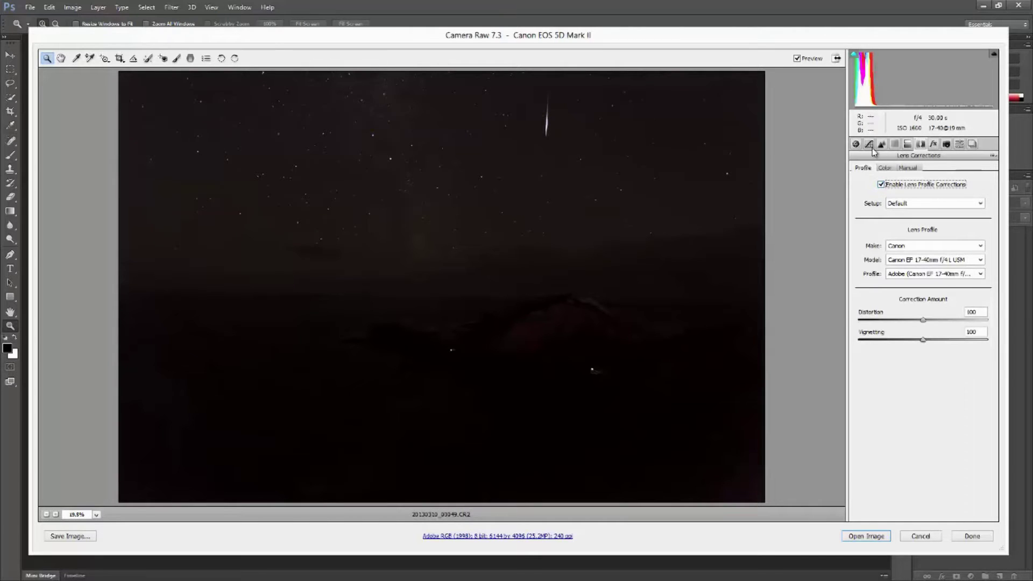
click(884, 168)
click(880, 186)
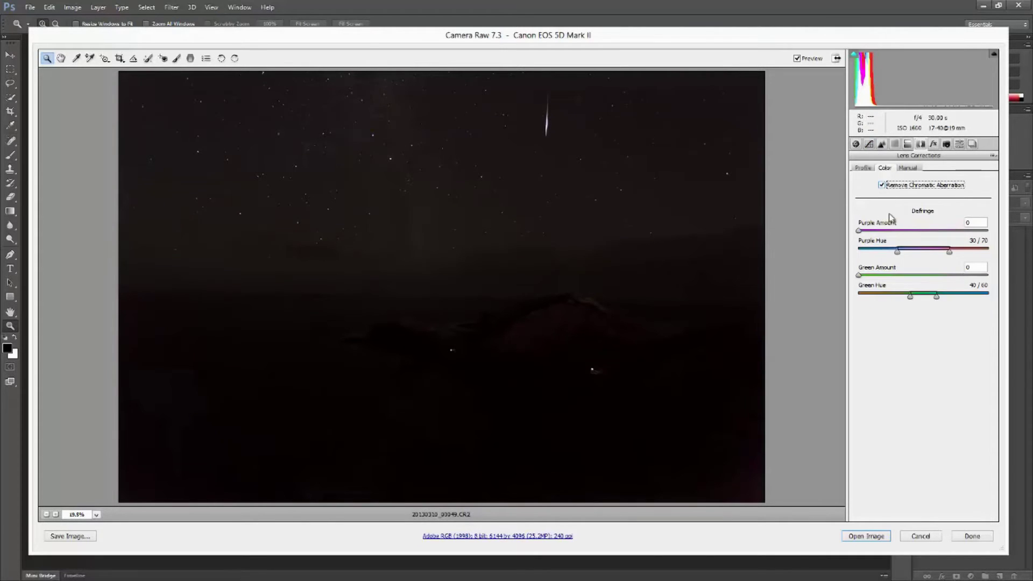
Set the photo's white balance to Tungsten.
click(856, 143)
click(968, 177)
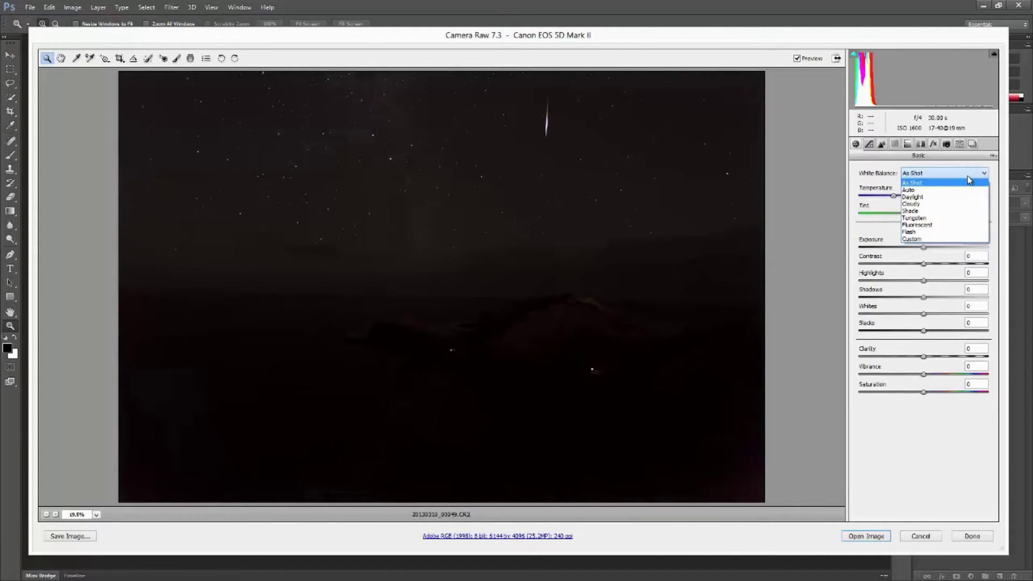
click(939, 217)
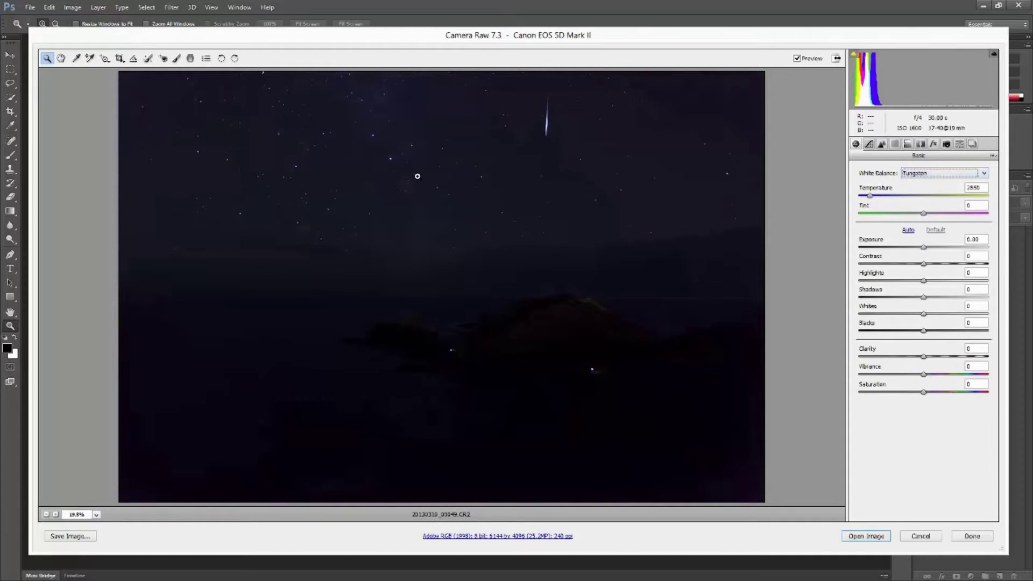
Try the Fluorescent white balance preset, and return to Tungsten.
click(938, 173)
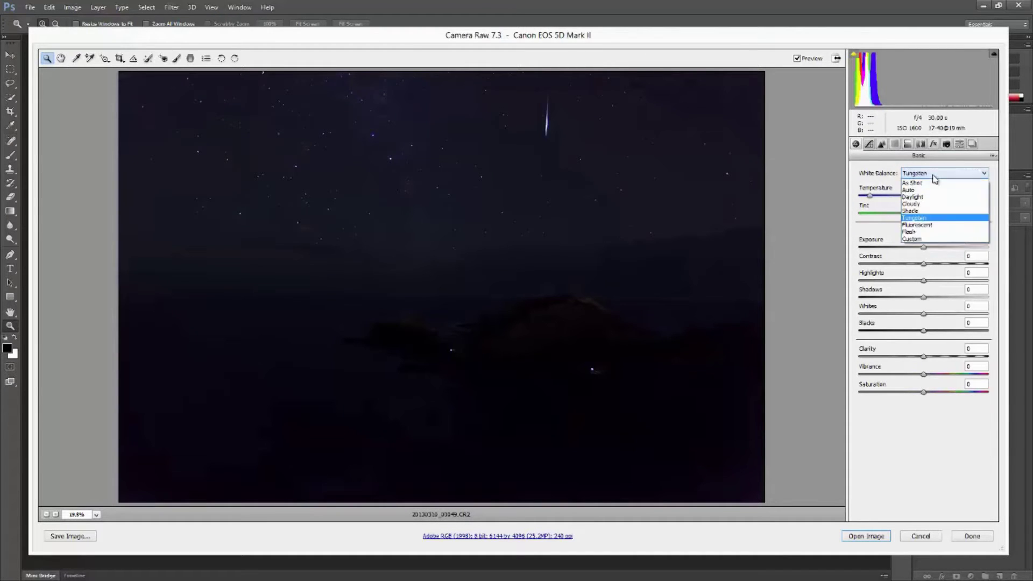
click(929, 226)
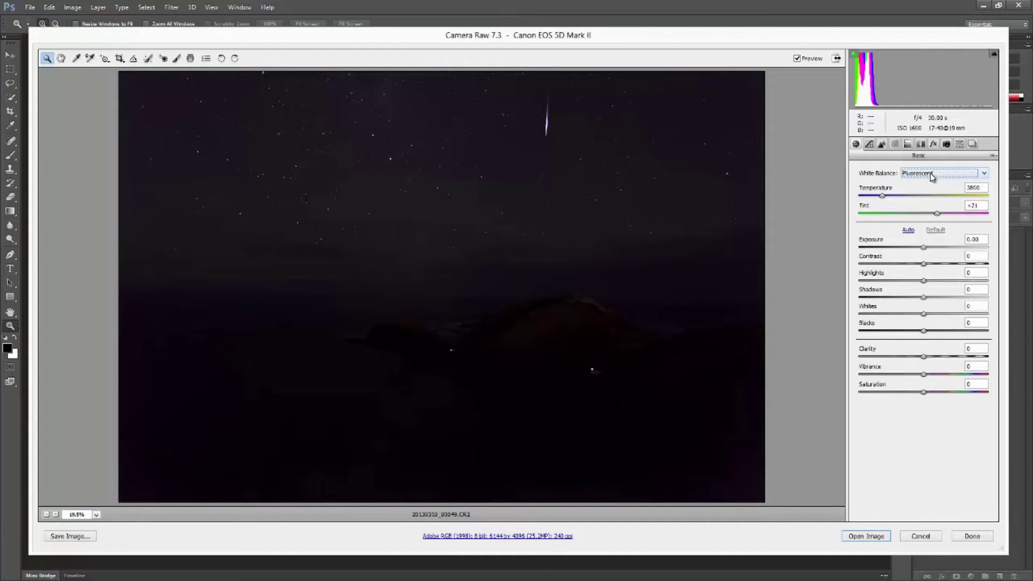
click(930, 174)
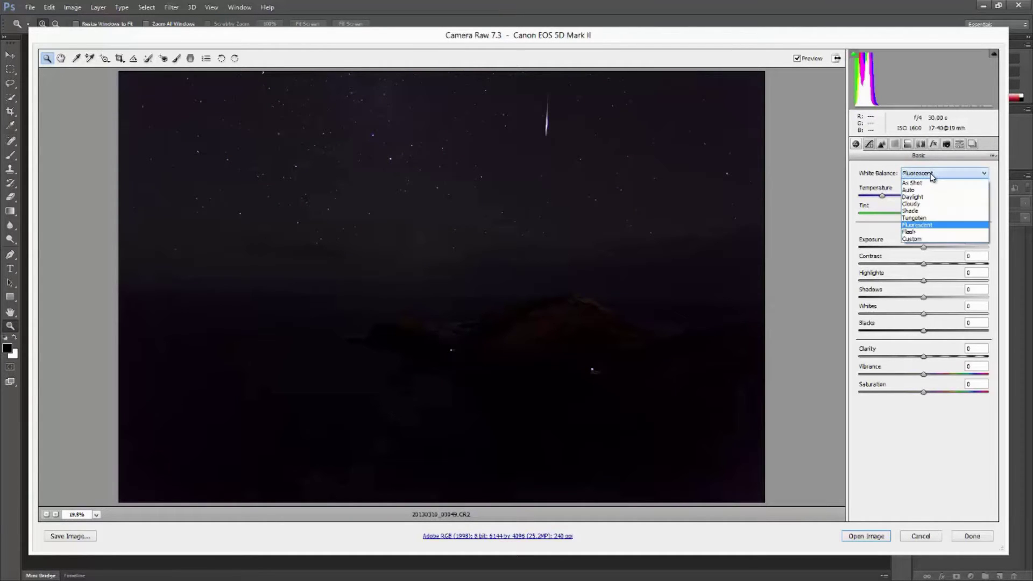
click(931, 221)
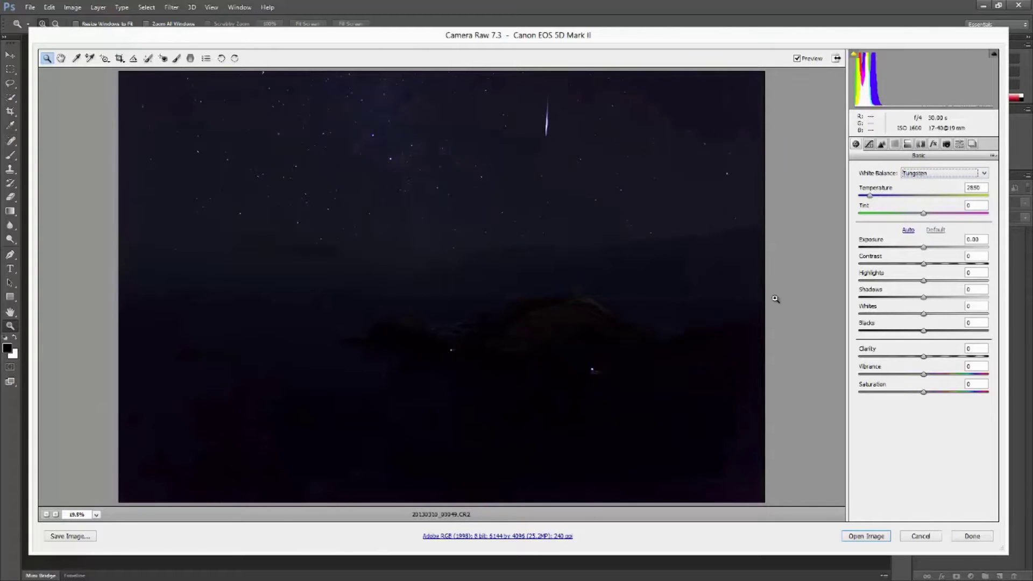
Straighten the photo along the sea horizon and apply the rotated crop.
click(133, 58)
drag(142, 289, 791, 297)
click(62, 58)
click(133, 58)
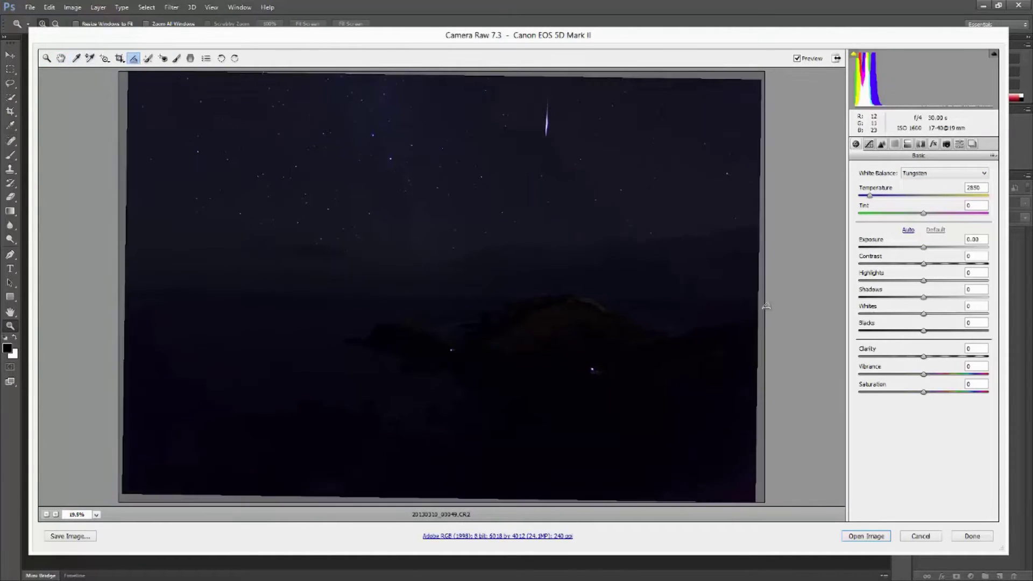
drag(689, 300, 121, 290)
click(61, 58)
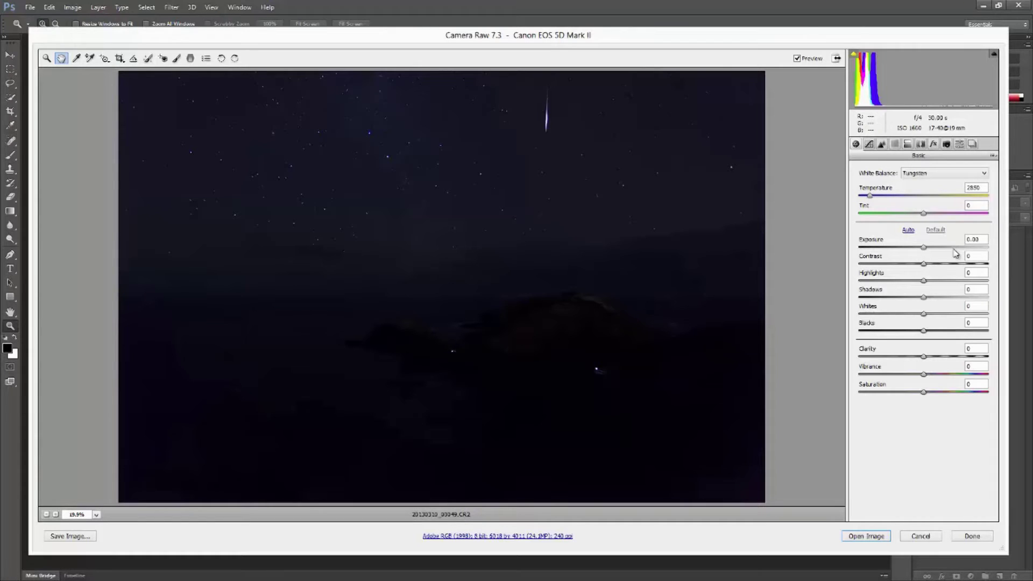
Set the exposure to +0.33.
click(922, 242)
text(0.67)
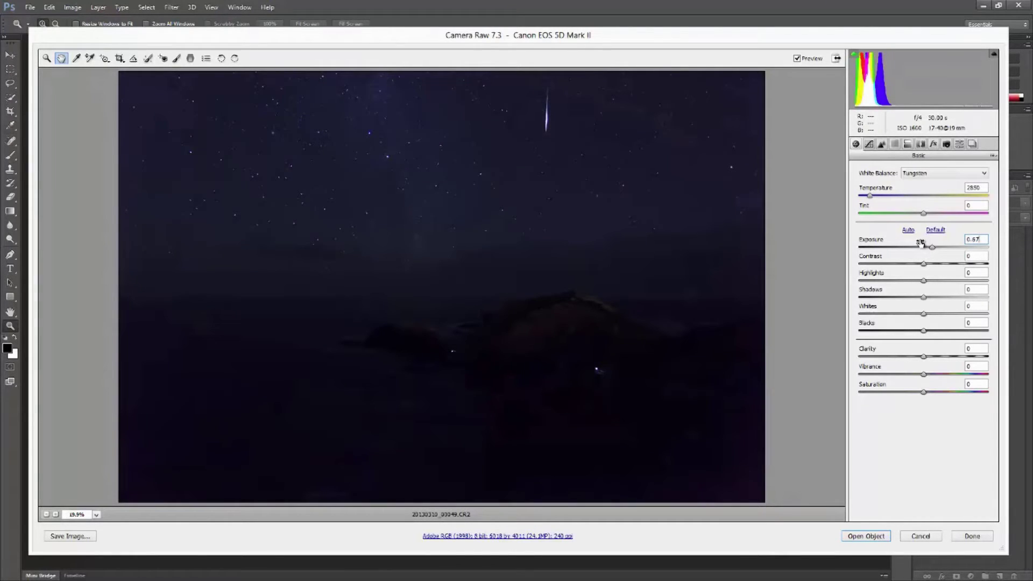
text(50)
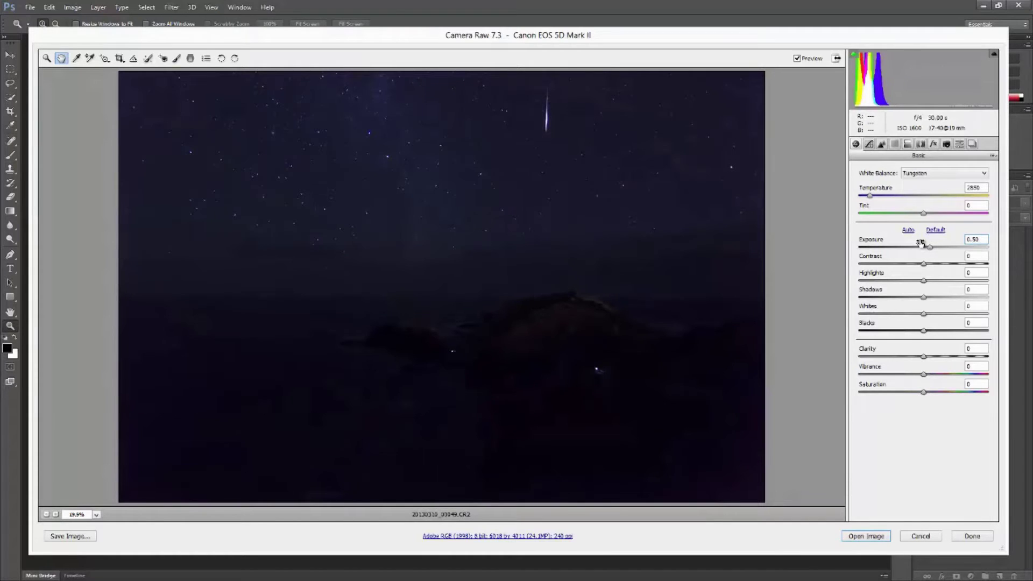
key(shift)
key(shift+Left)
key(shift+Left)
text(33)
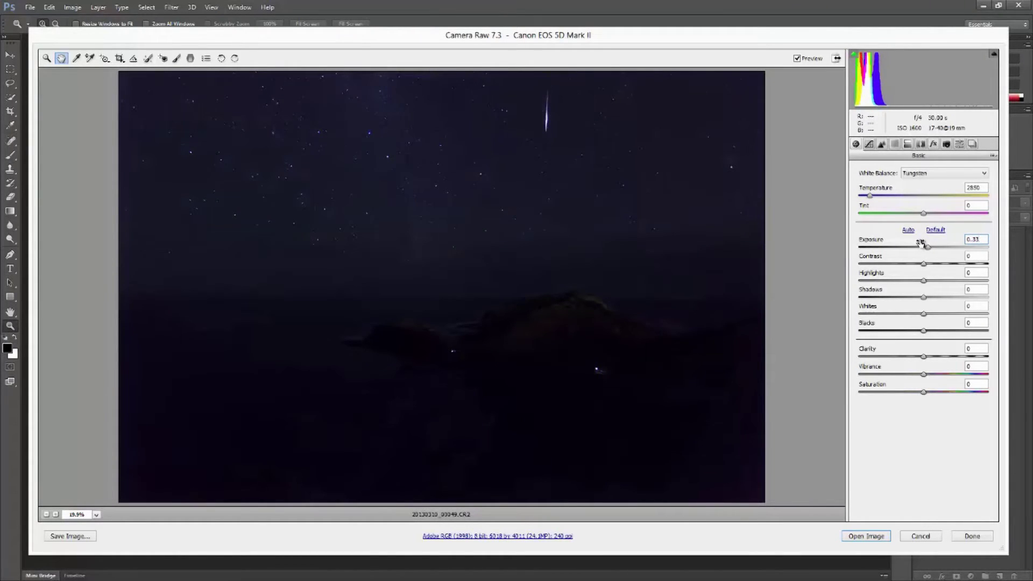
key(shift)
Set Highlights to +100, Shadows to -15, Whites to +35 and Blacks to +25.
drag(925, 282, 1010, 284)
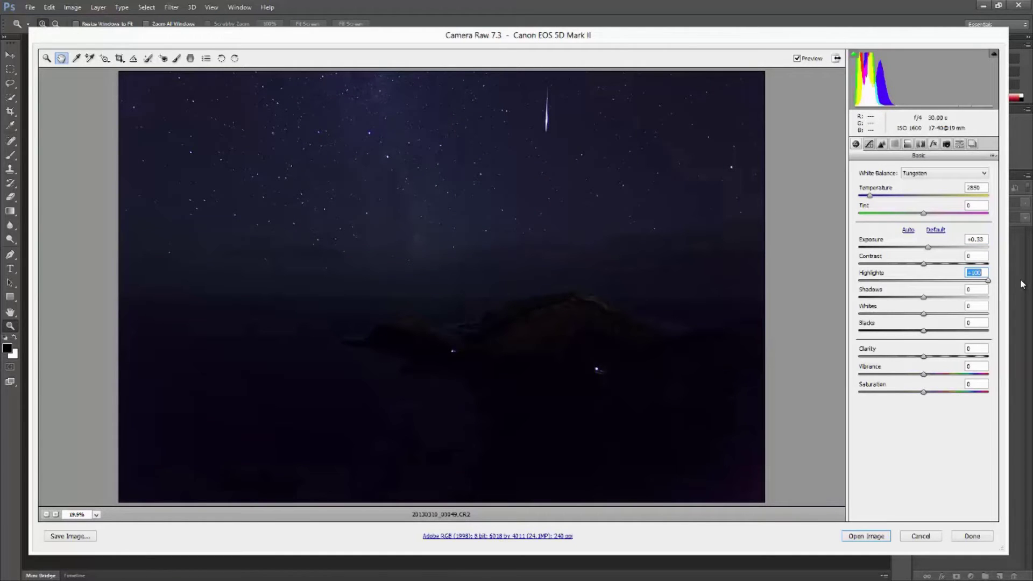
click(924, 298)
drag(923, 297, 918, 300)
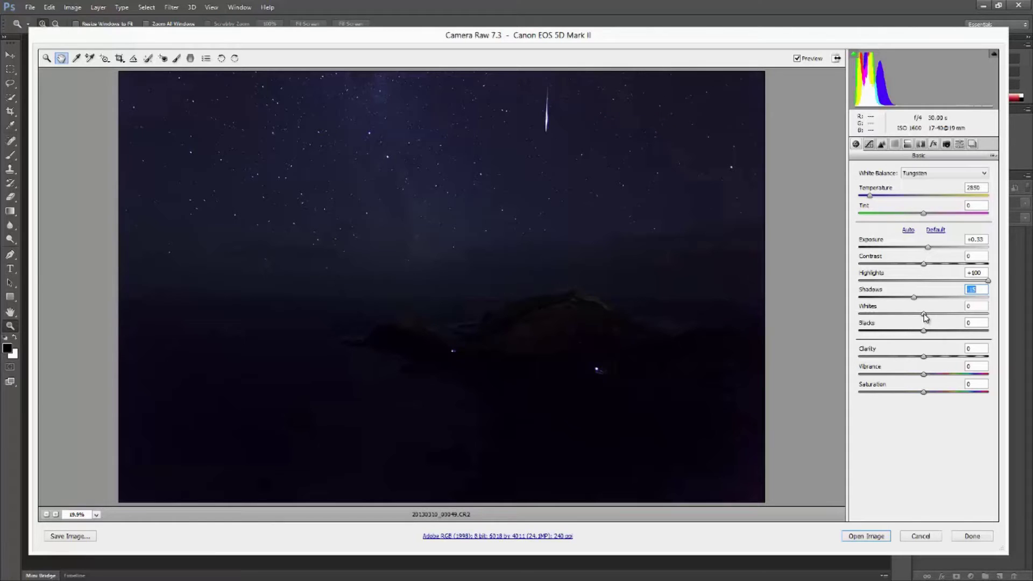
drag(923, 314, 941, 337)
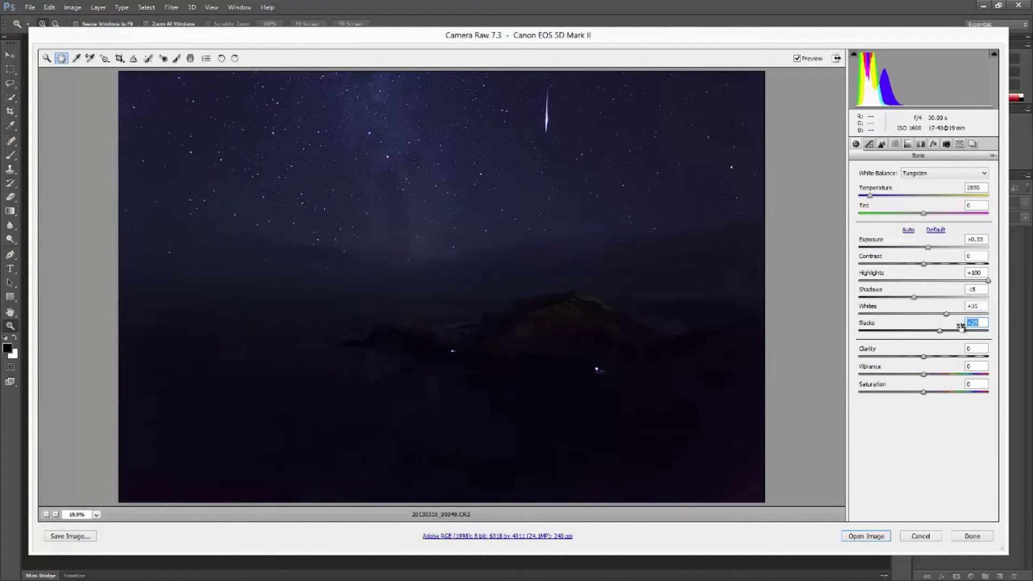
Set Clarity to +50 and both Vibrance and Saturation to +5.
key(Tab)
text(50)
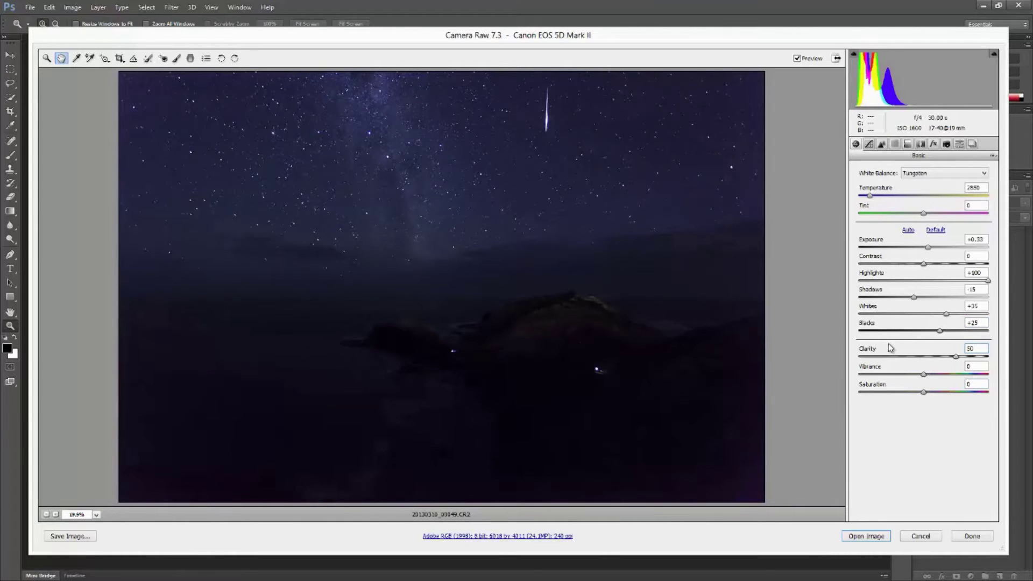
key(Tab)
text(10)
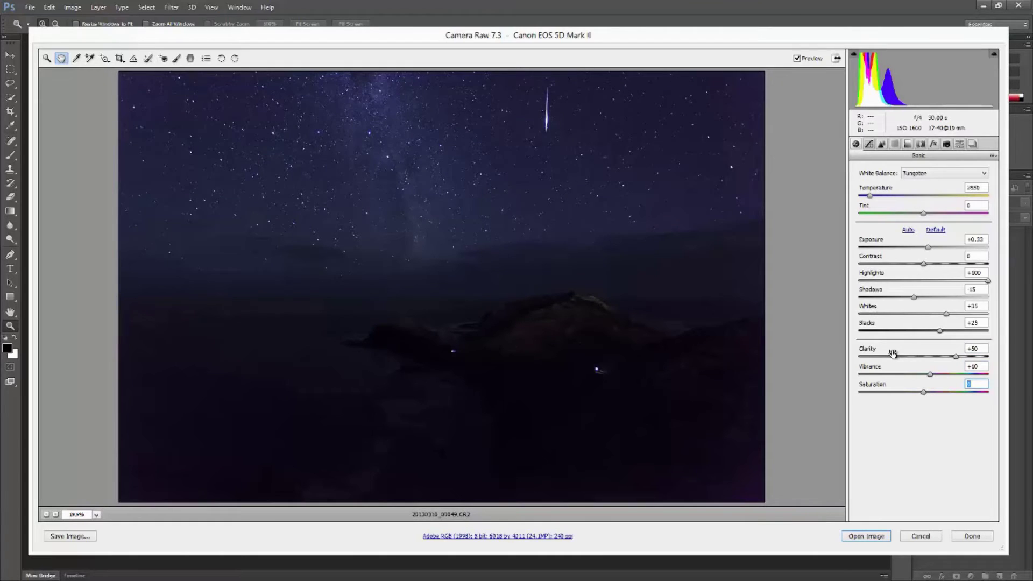
text(10)
key(shift+Tab)
text(5)
key(Tab)
text(5)
key(Tab)
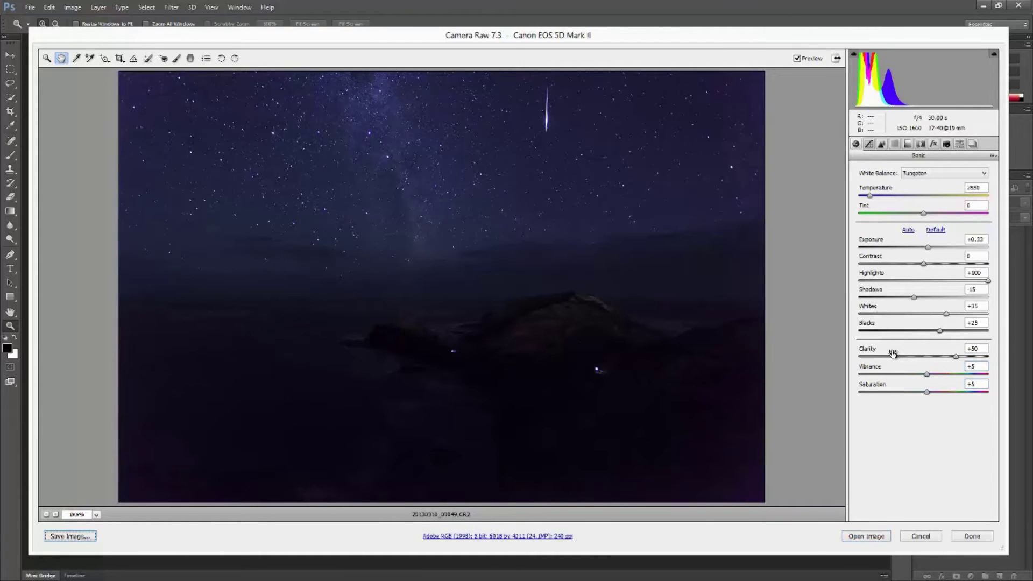
Add a graduated filter from the photo's bottom edge up to the horizon, with exposure -0.33 and noise reduction +100.
click(893, 144)
click(881, 144)
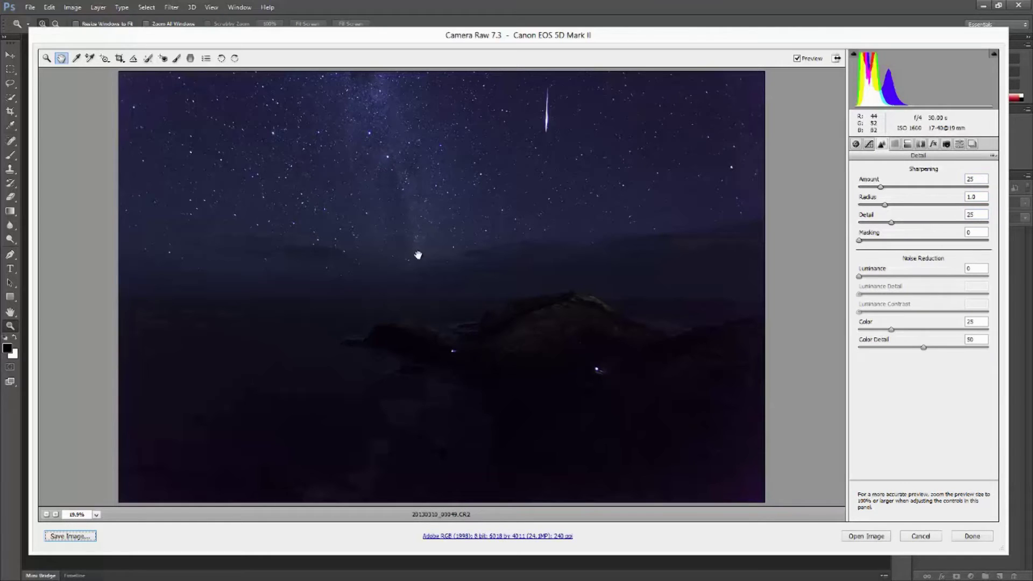
click(190, 58)
drag(449, 505, 447, 298)
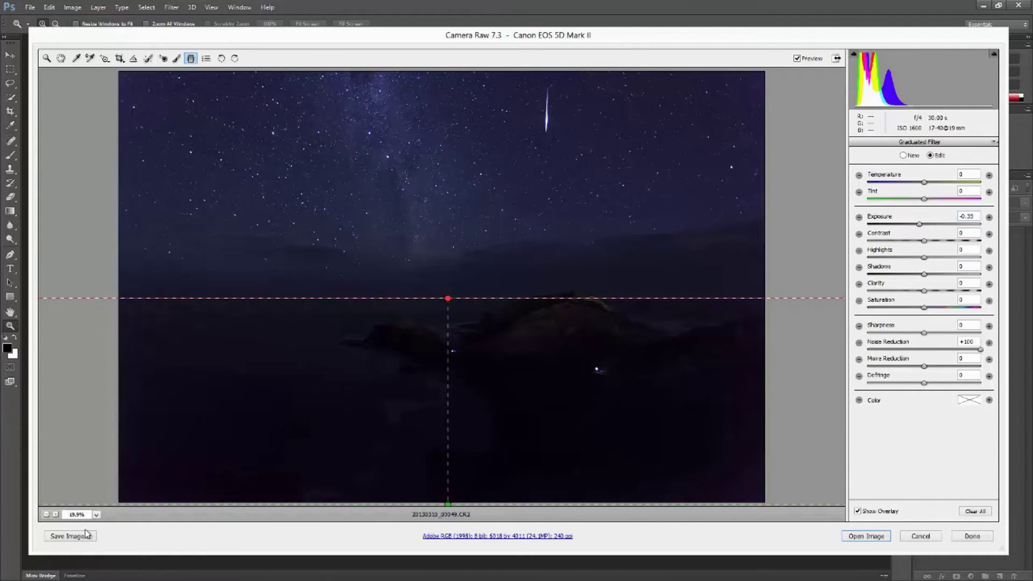
Add a graduated filter from the photo's top edge down to the horizon, with temperature -20, exposure +0.10 and slightly reduced shadows.
drag(443, 68, 448, 296)
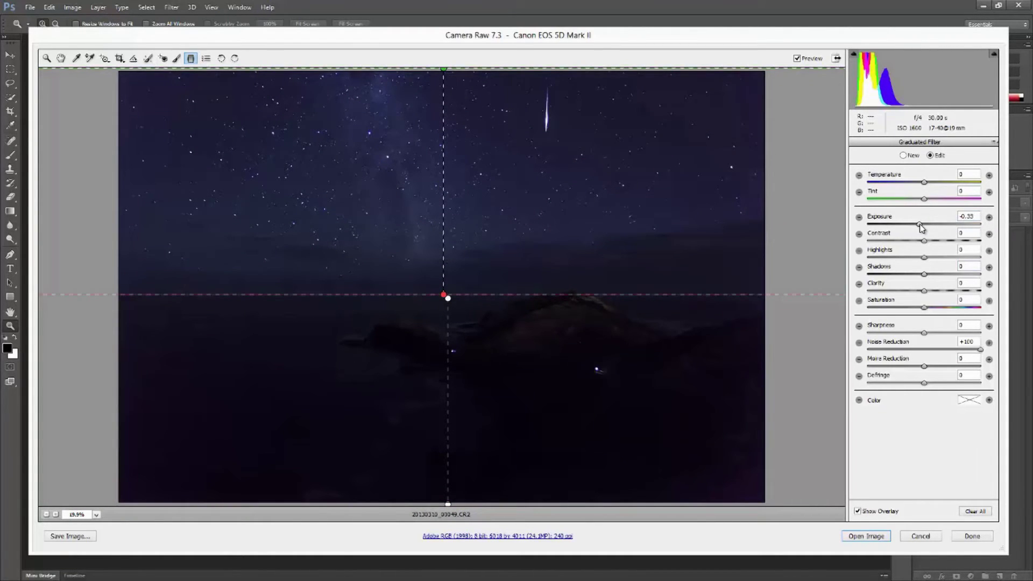
drag(920, 225, 926, 226)
drag(924, 183, 916, 185)
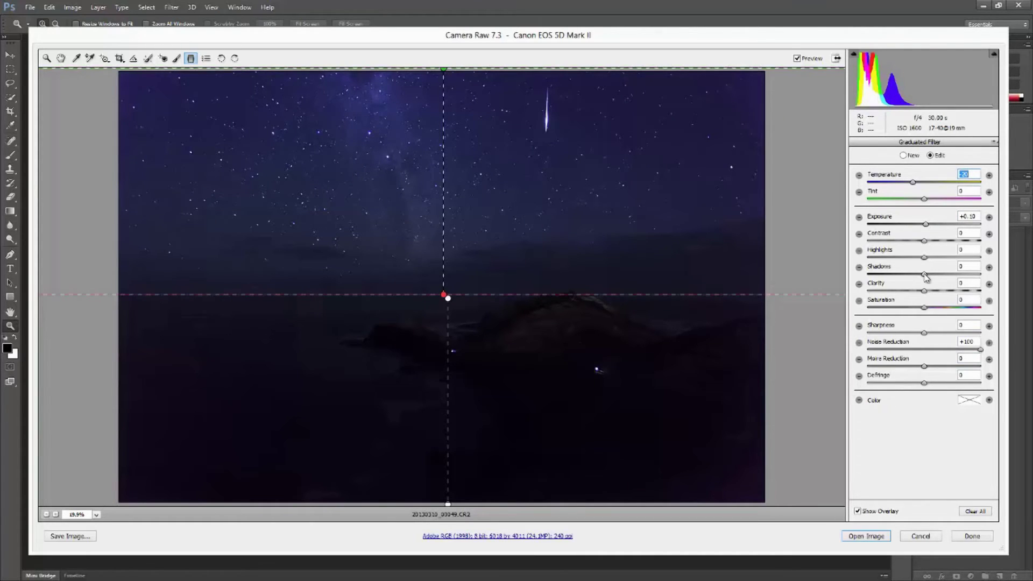
drag(923, 274, 911, 273)
Reduce the shadows of the foreground graduated filter and open the developed image in Photoshop.
click(448, 298)
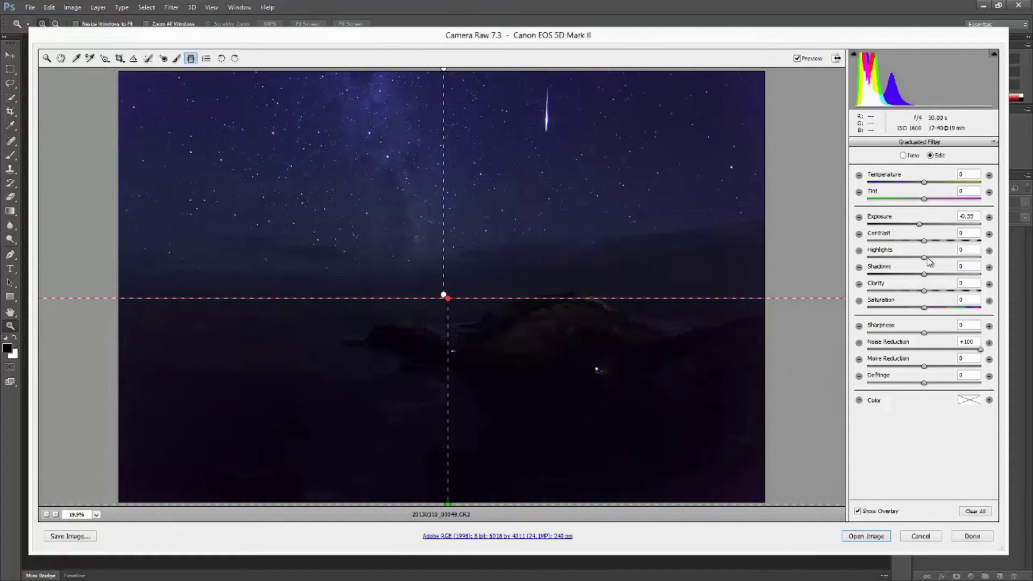
drag(924, 274, 905, 275)
click(61, 59)
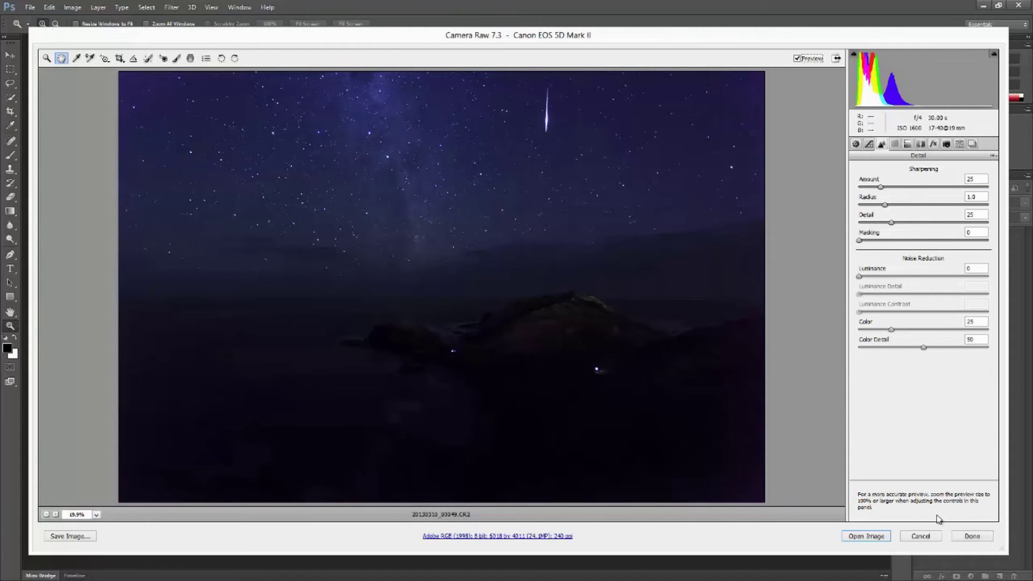
click(866, 536)
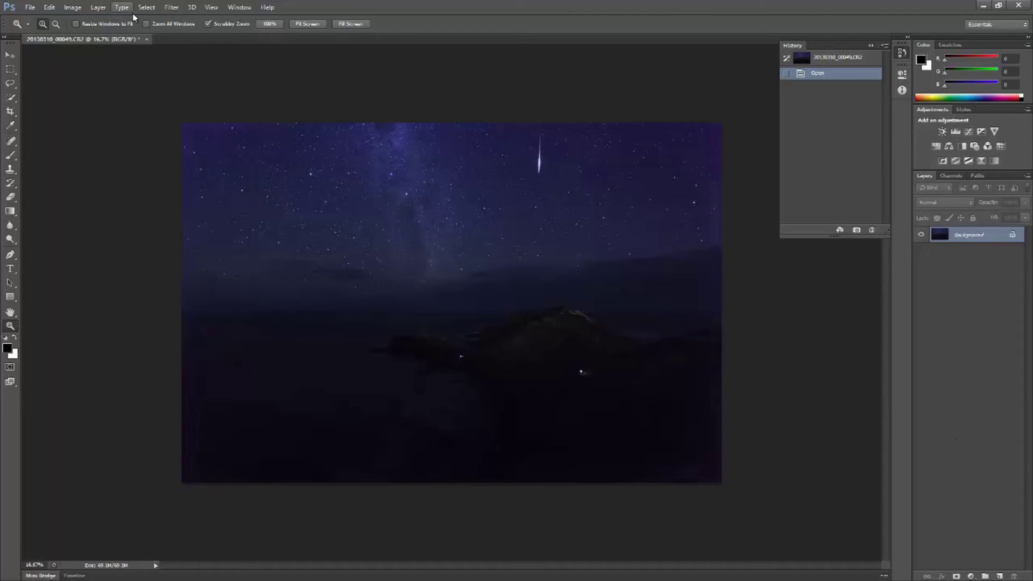
Apply the Color Efex Pro 4 Pro Contrast filter with Dynamic Contrast at 20%.
click(176, 8)
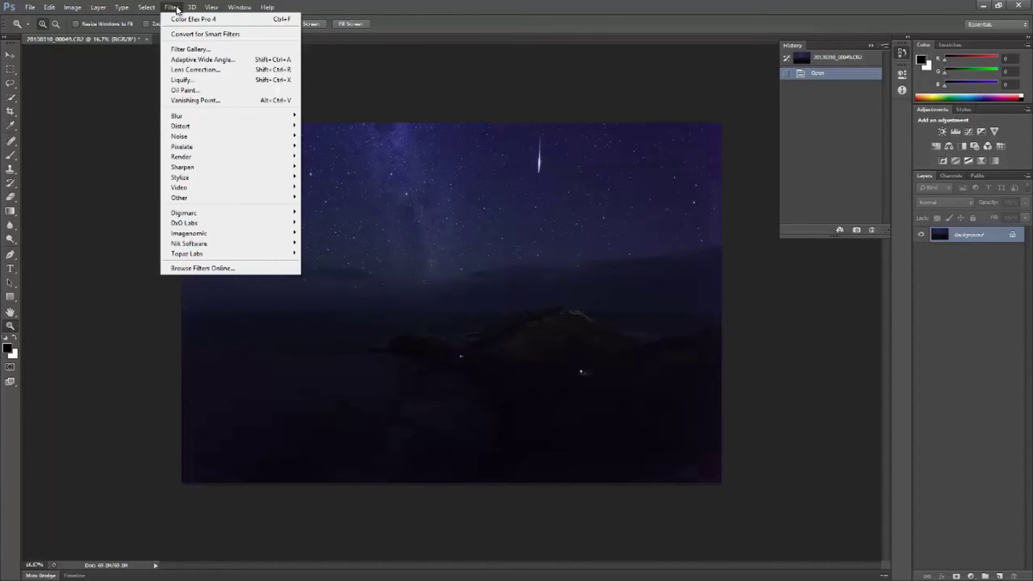
mouse_move(230, 243)
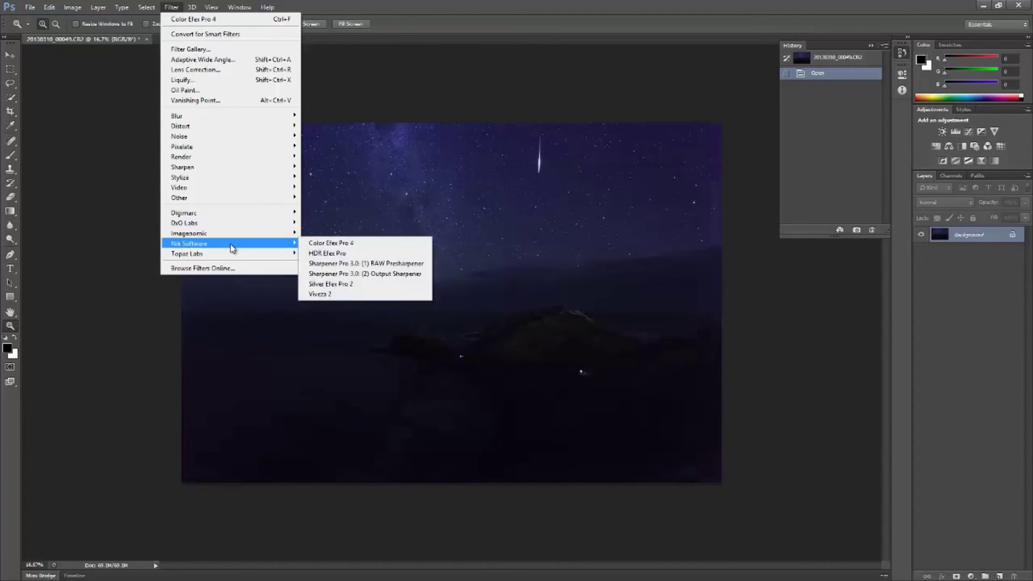
click(333, 244)
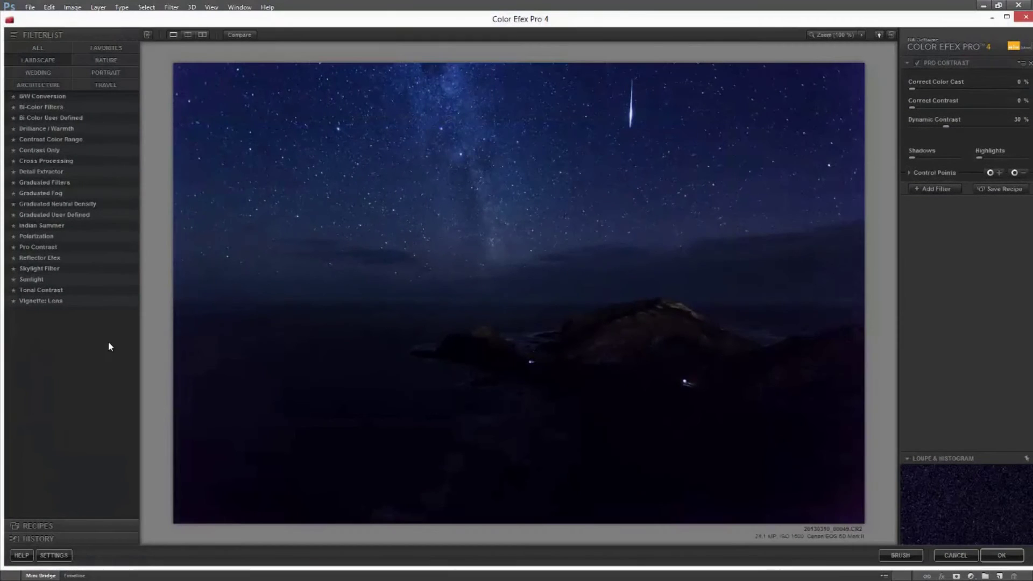
click(39, 247)
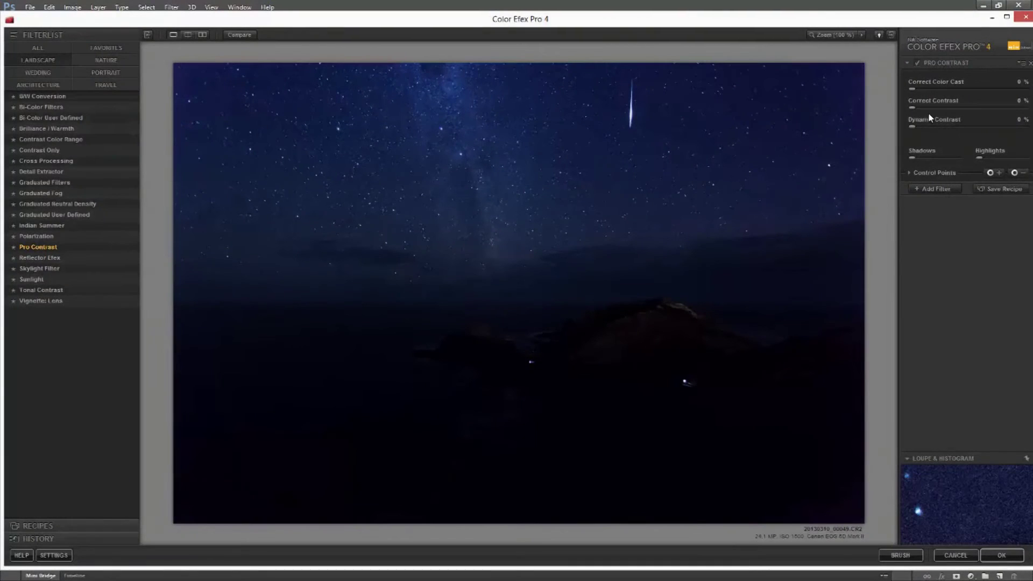
drag(911, 126, 932, 127)
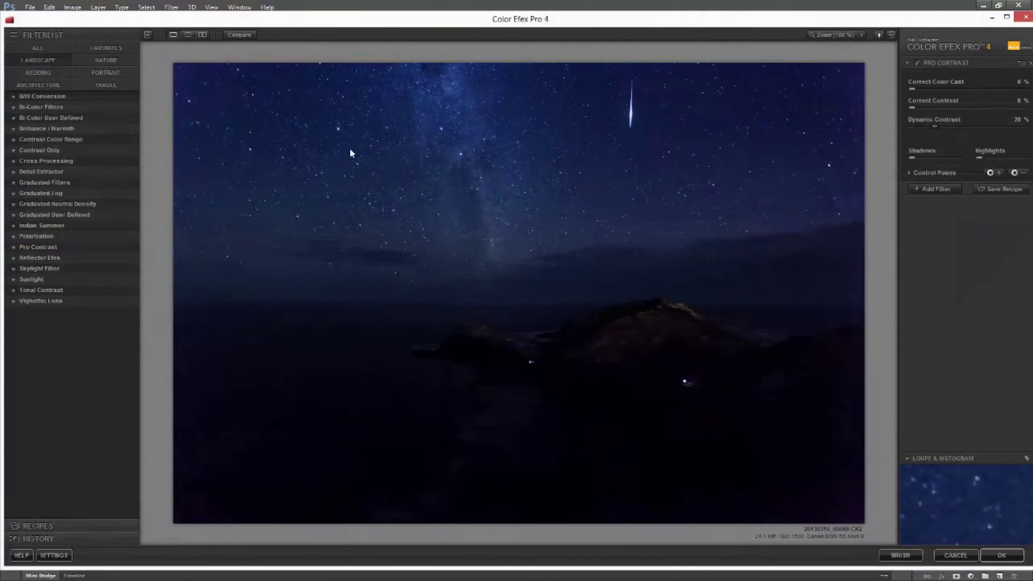
click(1000, 555)
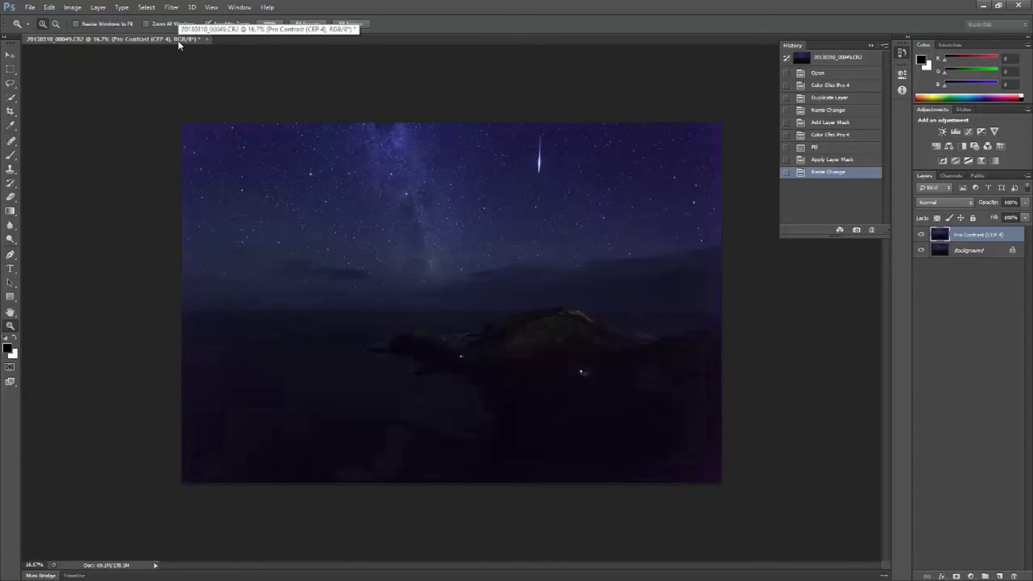
Open the Noiseware filter for the Pro Contrast layer and bring the starry sky into its preview.
click(178, 6)
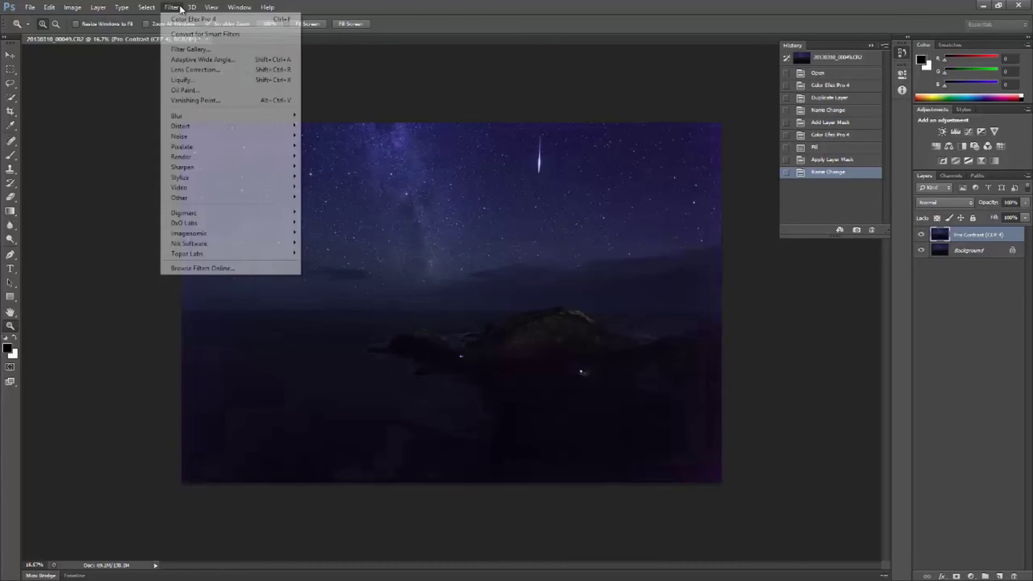
mouse_move(245, 233)
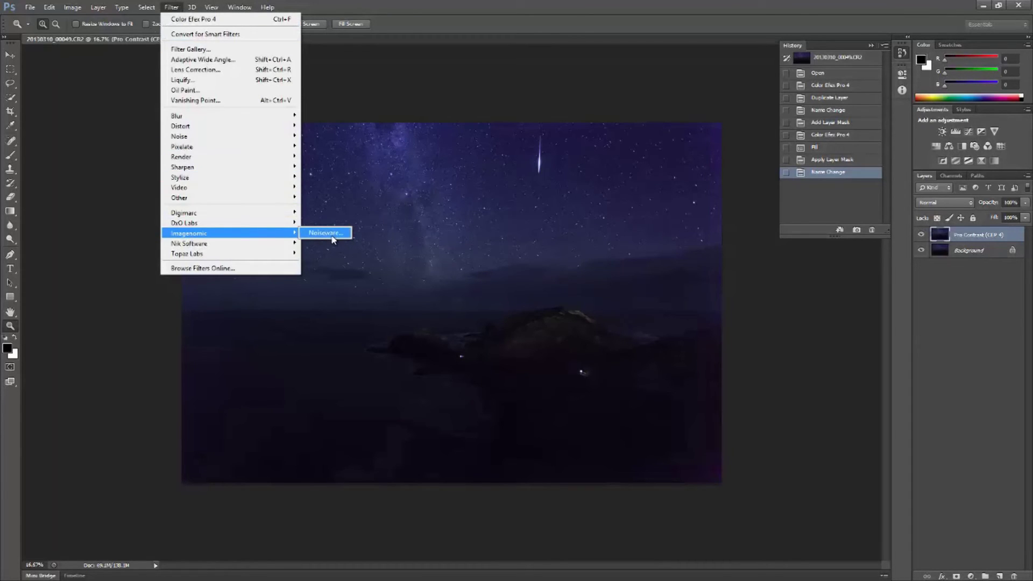
click(326, 233)
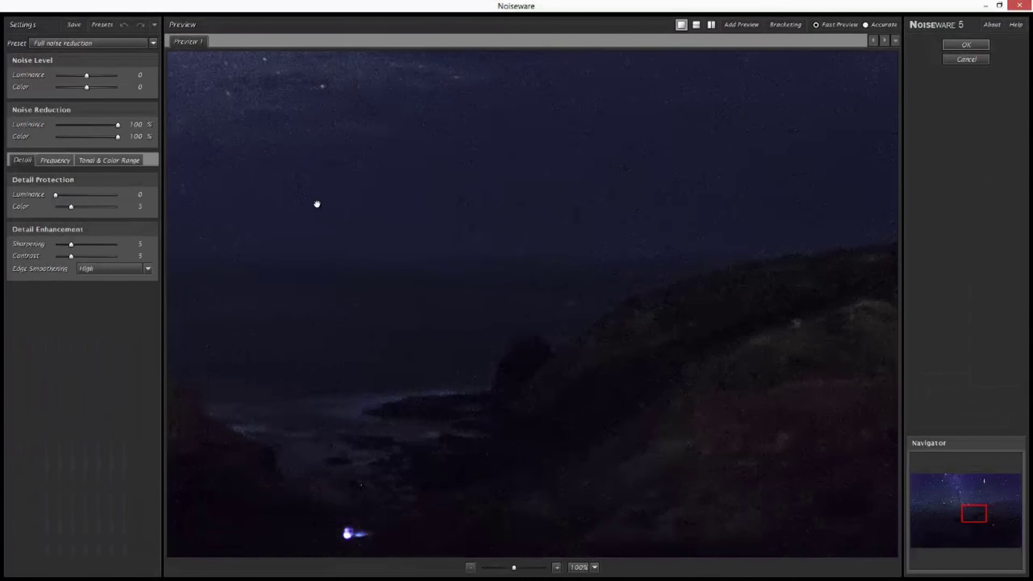
drag(316, 204, 846, 430)
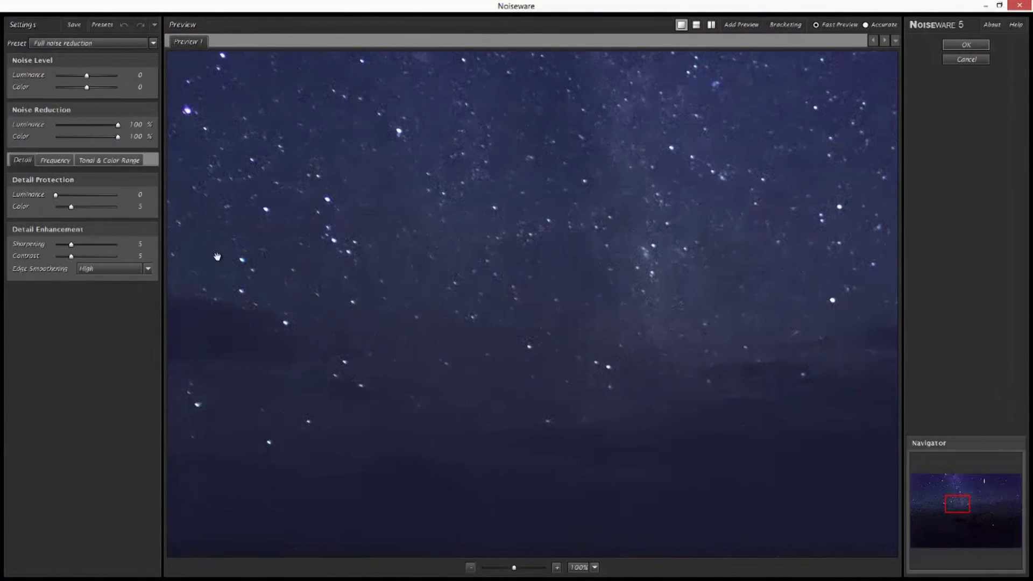
Try the Night Scene noise reduction preset and check its effect on the coast and foreground.
click(154, 43)
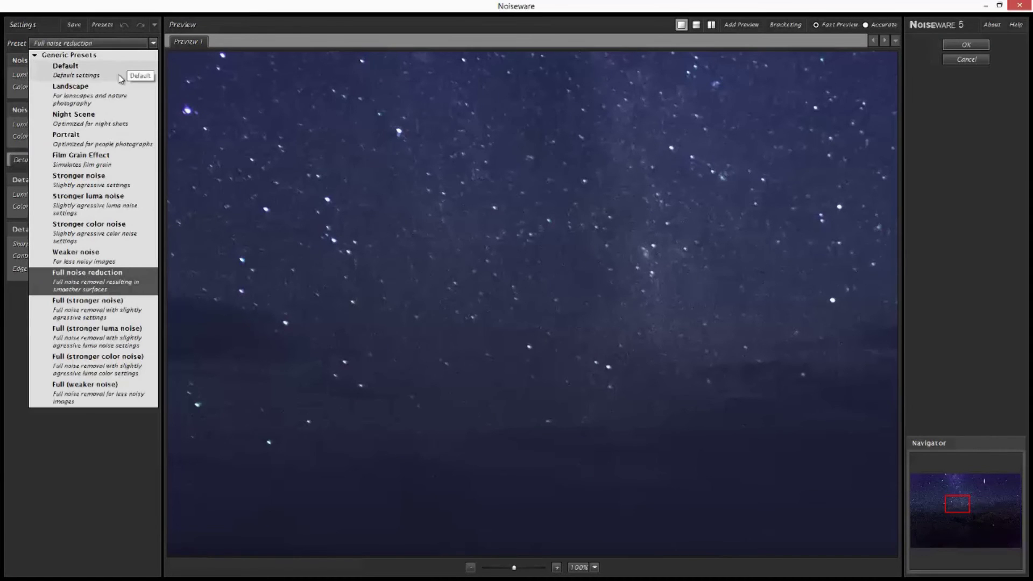
click(110, 122)
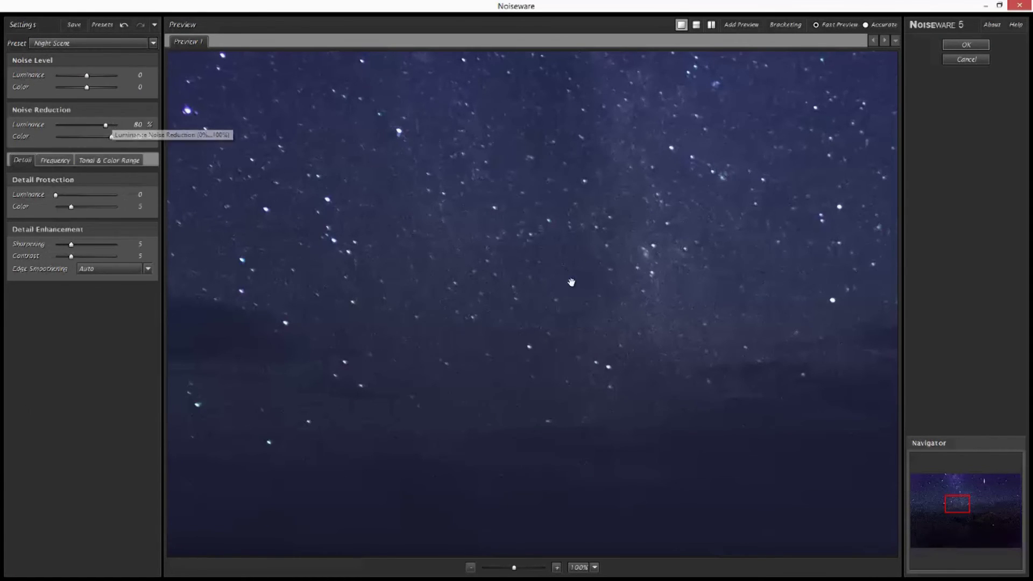
drag(663, 470, 544, 158)
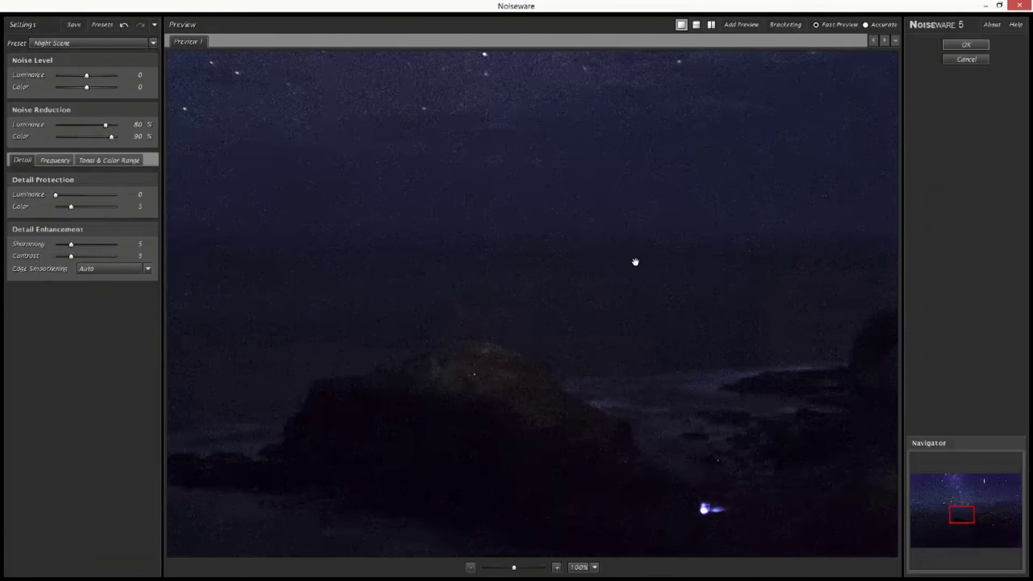
Apply Noiseware with the Full noise reduction preset after checking the dark sea area, and flatten the image.
click(152, 43)
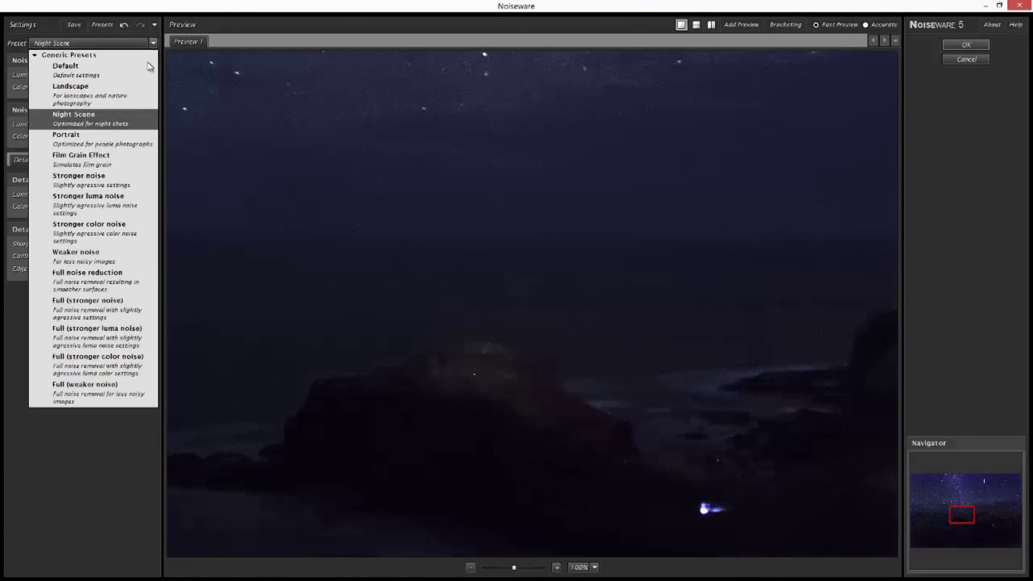
click(75, 272)
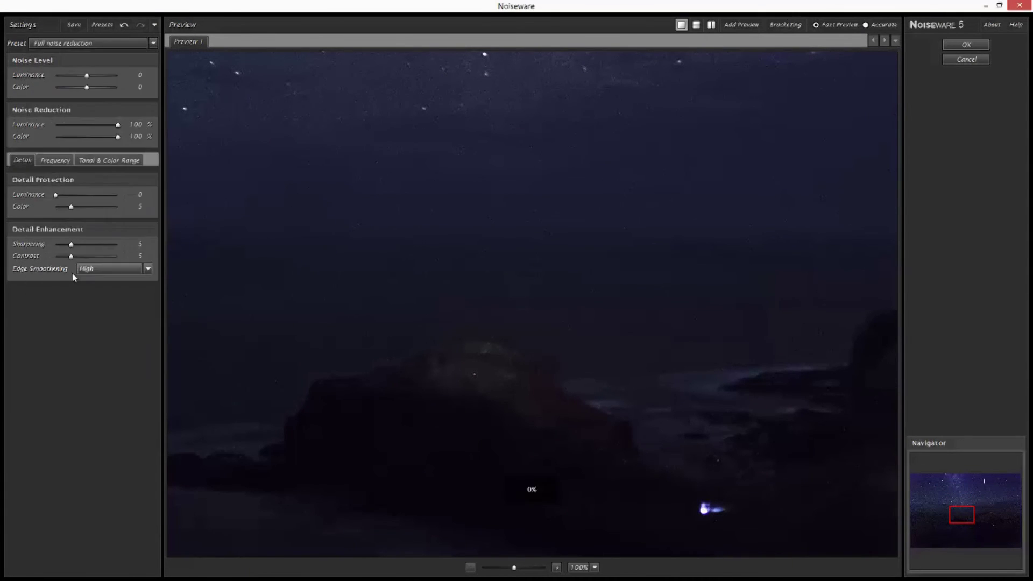
drag(366, 164, 768, 247)
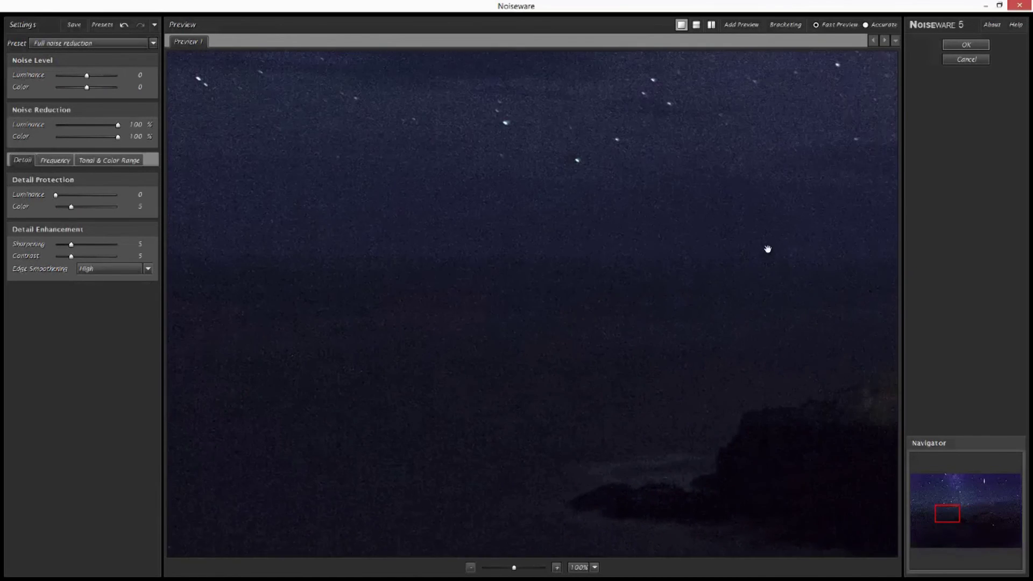
drag(280, 363, 565, 99)
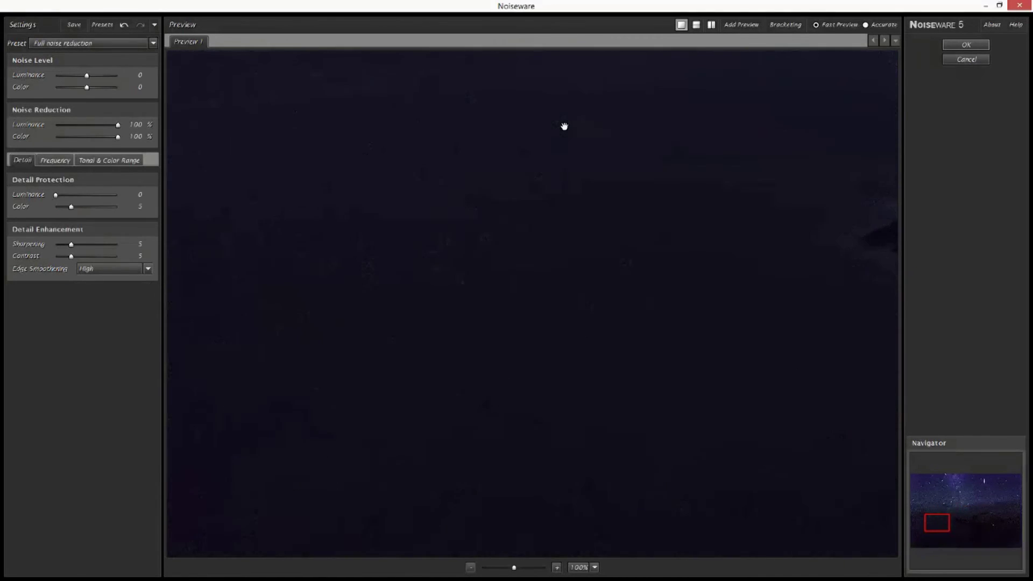
click(976, 46)
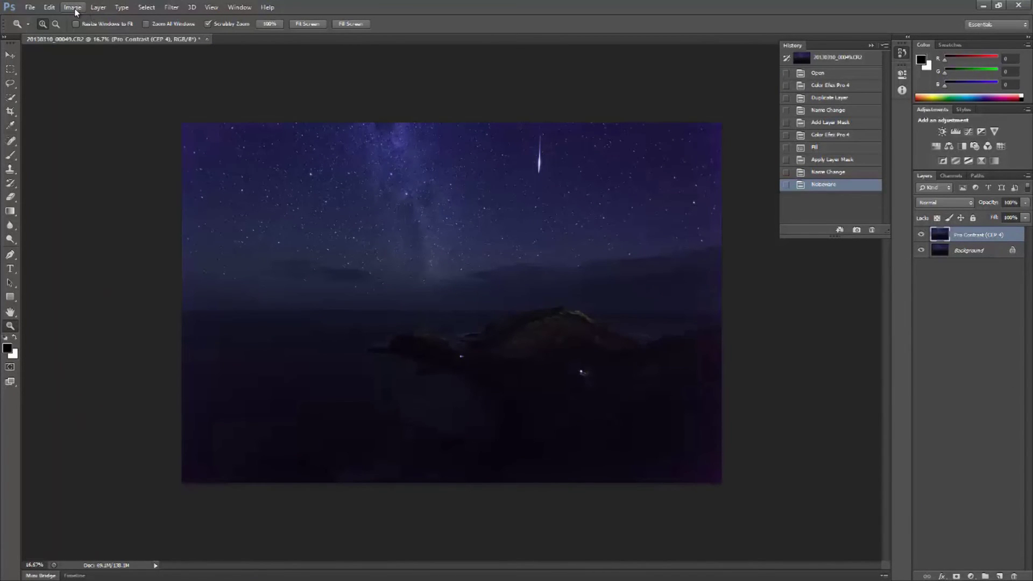
click(98, 7)
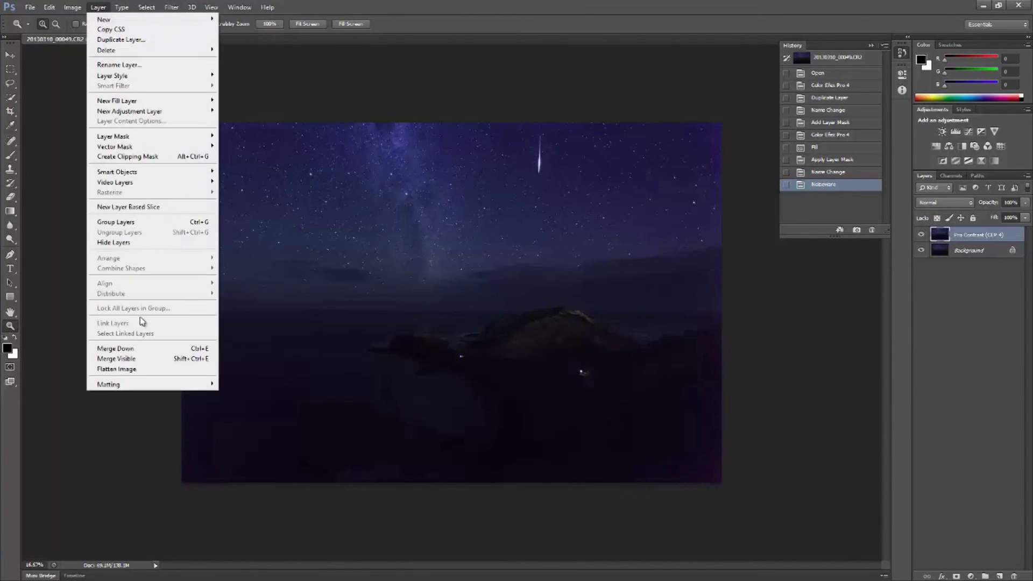
click(150, 370)
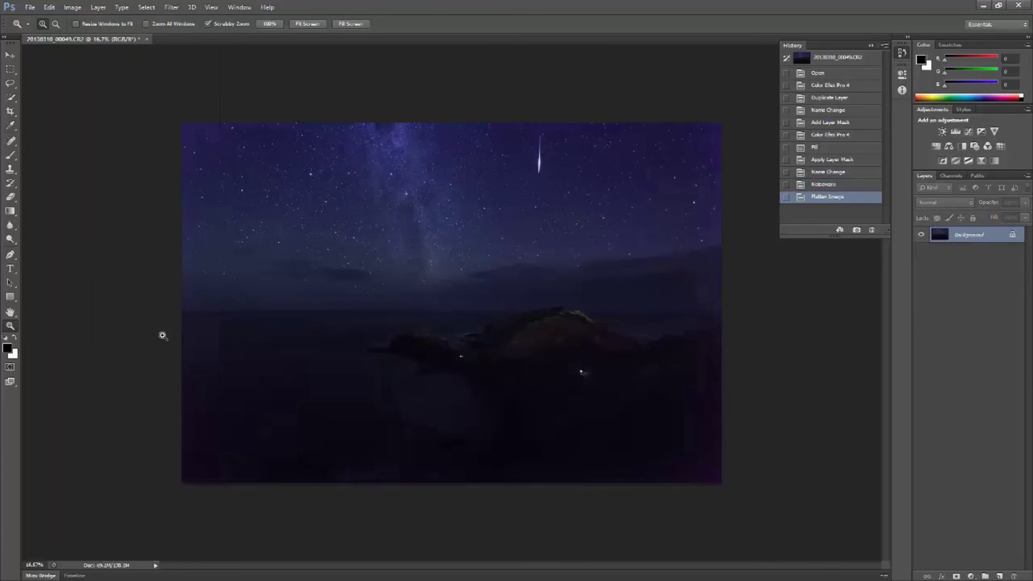
Open the canvas size settings and divide the 6018-pixel width in Calculator to find the new height.
click(73, 7)
click(102, 97)
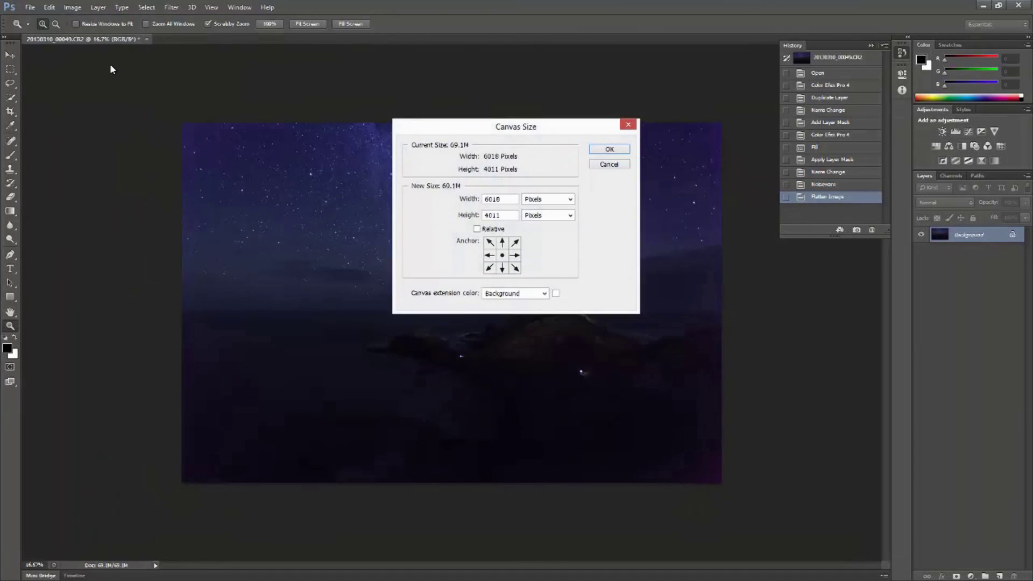
key(XF86Calculator)
text(6018 /)
key(Return)
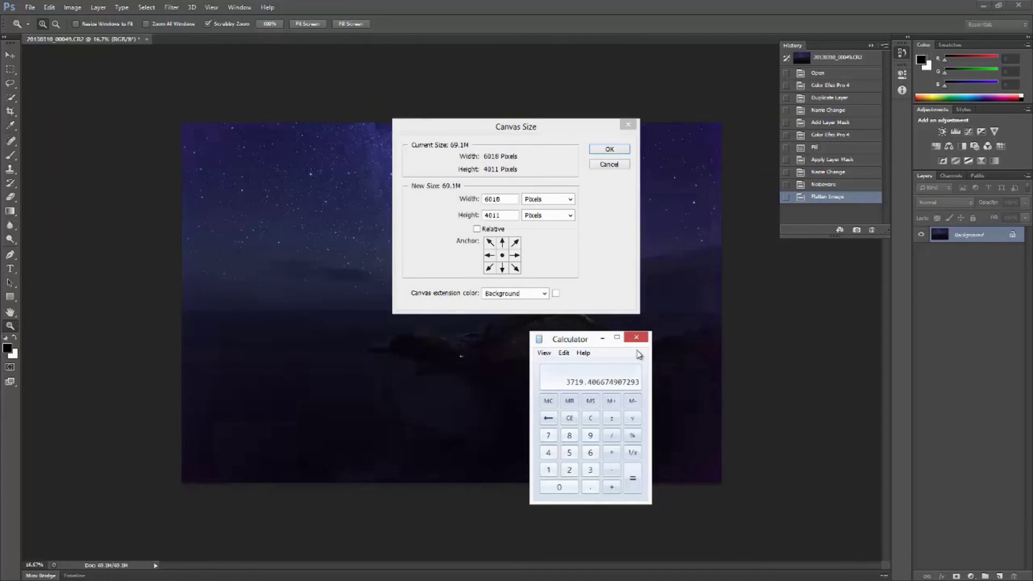
Close Calculator and reduce the canvas height to 3719 pixels, anchored at the top centre, accepting the clipping.
click(636, 337)
key(Tab)
text(3719)
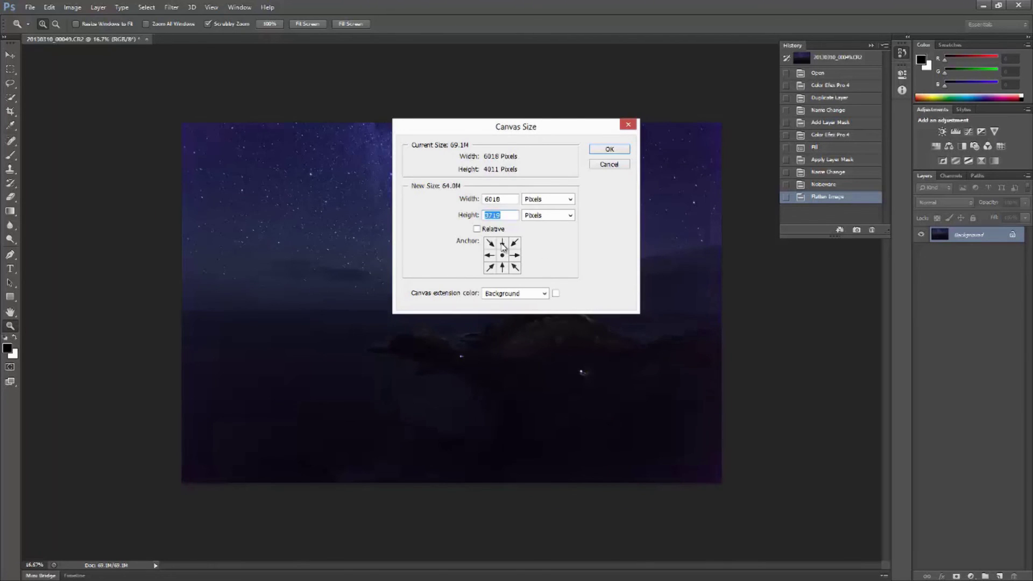
key(Return)
click(439, 285)
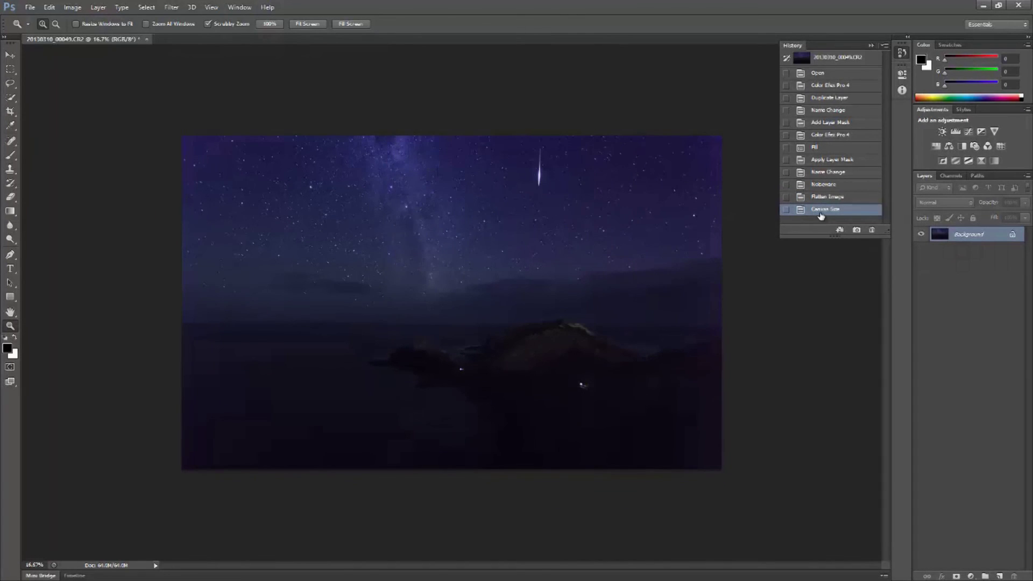
Save the image as the JPEG "20130310_00049 The Cape under the Stars.jpg" in the 20130310 Cape Schanck folder.
click(30, 7)
click(52, 138)
click(555, 102)
click(520, 171)
double_click(465, 161)
double_click(473, 192)
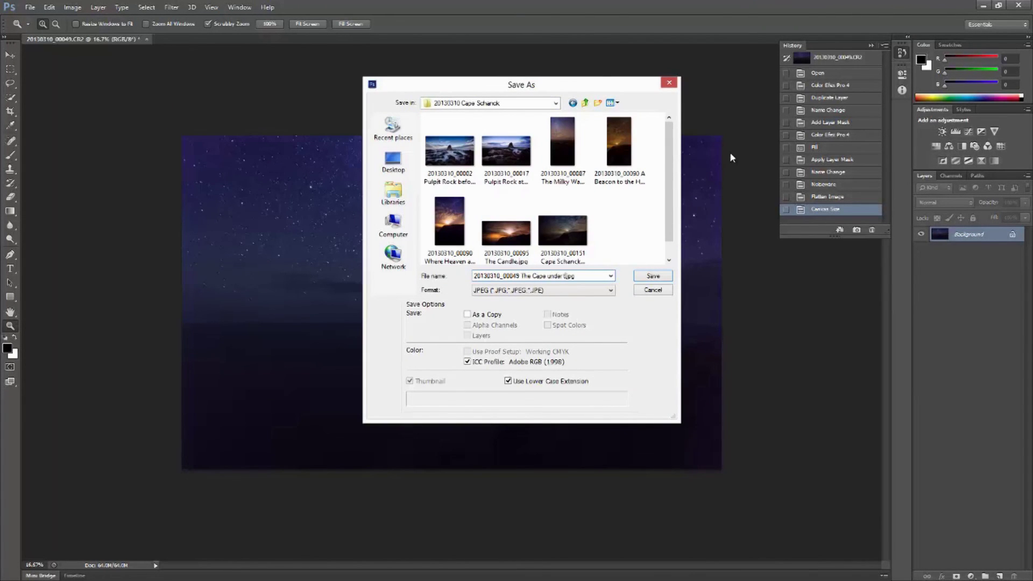
click(651, 277)
click(586, 153)
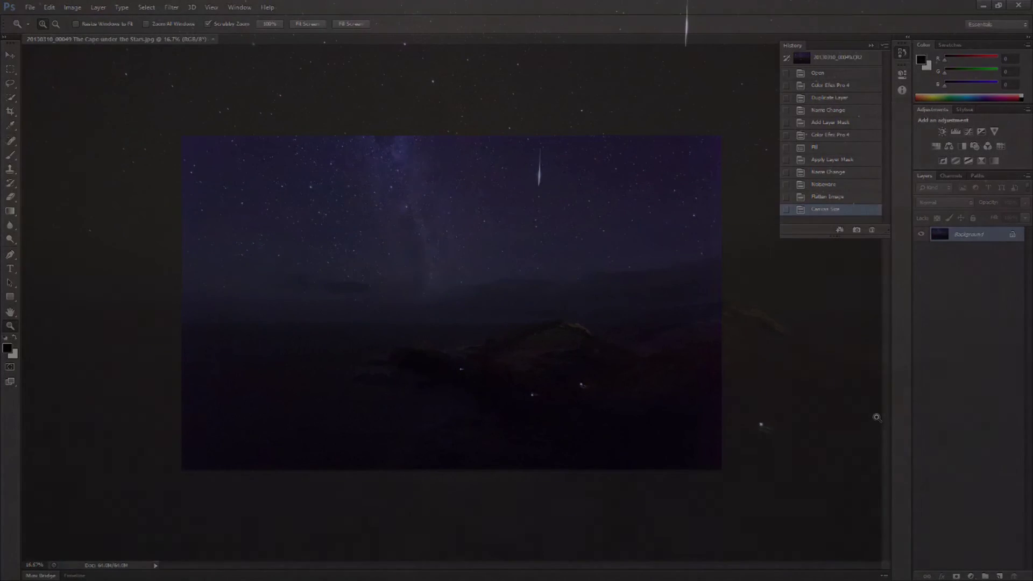